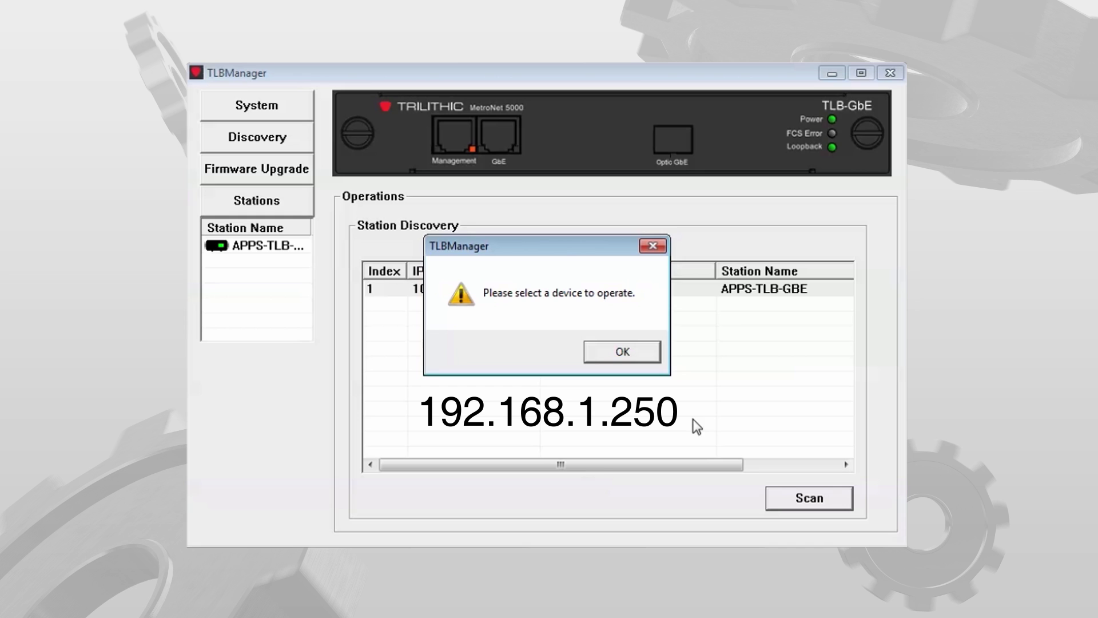
- Dismiss the 'Please select a device to operate' warning to reveal station APPS-TLB-GBE
{"action": "left_click", "coordinate": [641, 350]}
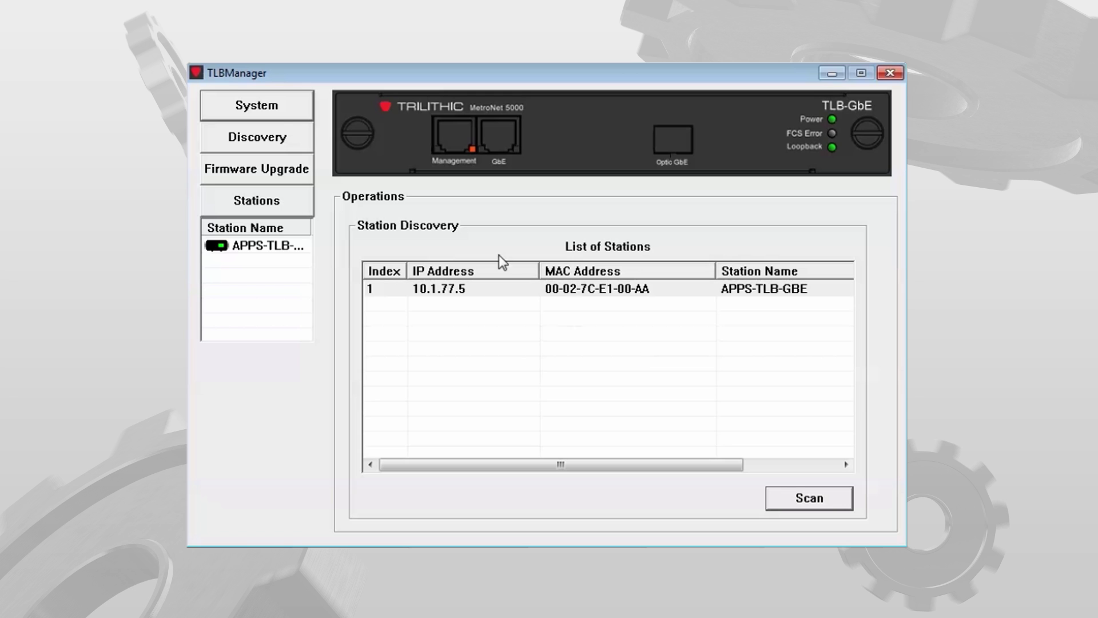
- Open the System configuration and choose 10.1.35.150 as the local IP
{"action": "left_click", "coordinate": [241, 99]}
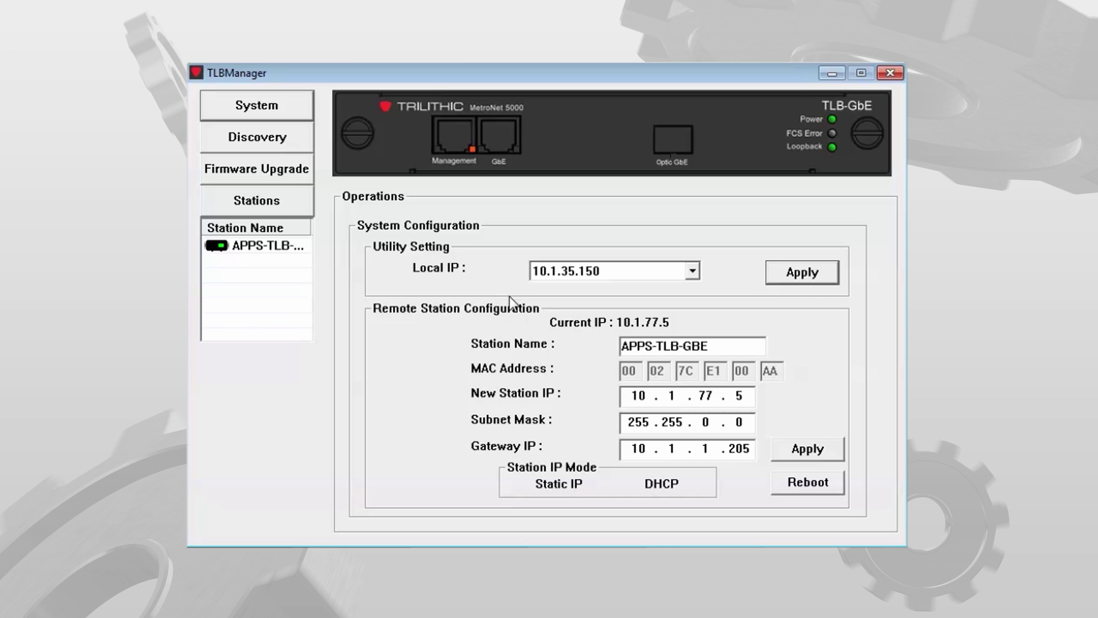
{"action": "left_click", "coordinate": [618, 271]}
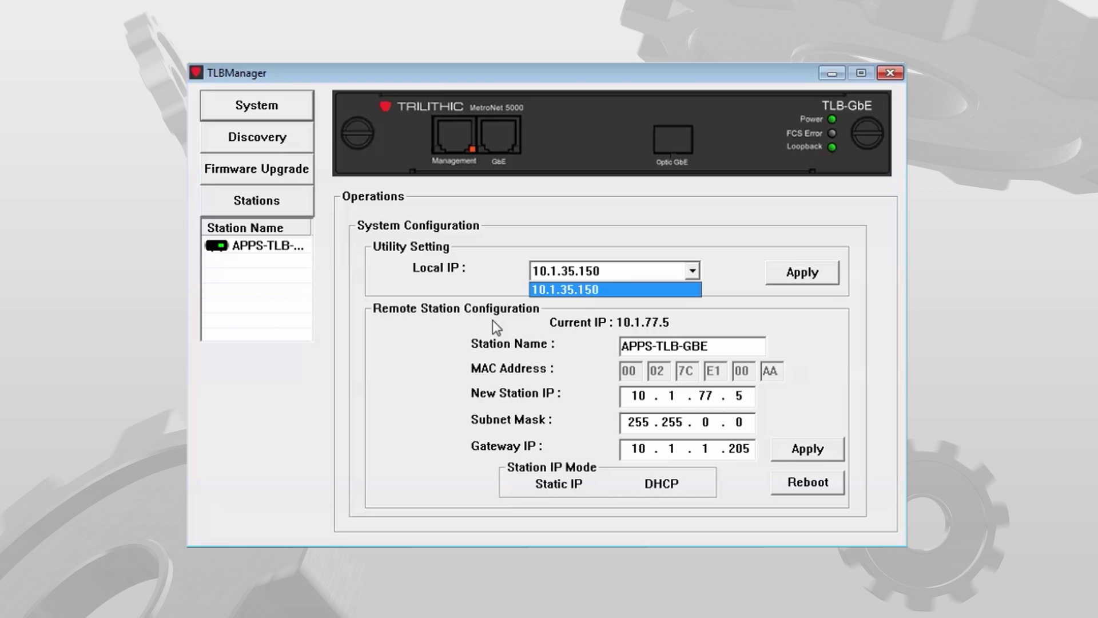
{"action": "left_click", "coordinate": [478, 284]}
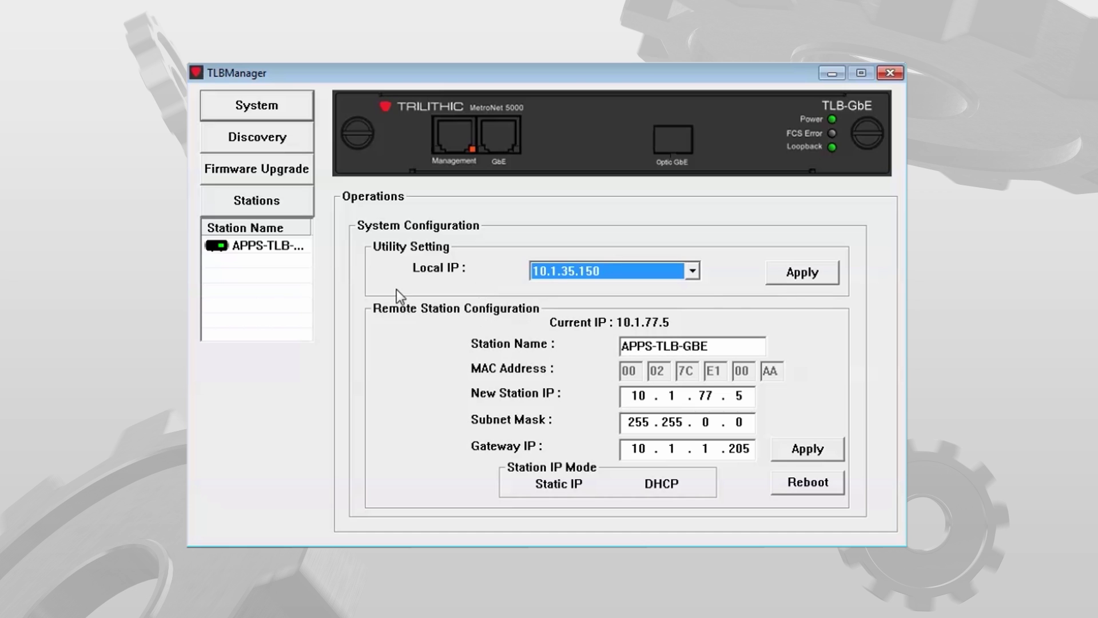
- Select APPS-TLB-GBE in the station list and view its System settings (IP 10.1.77.5)
{"action": "left_click", "coordinate": [279, 114]}
{"action": "left_click", "coordinate": [283, 139]}
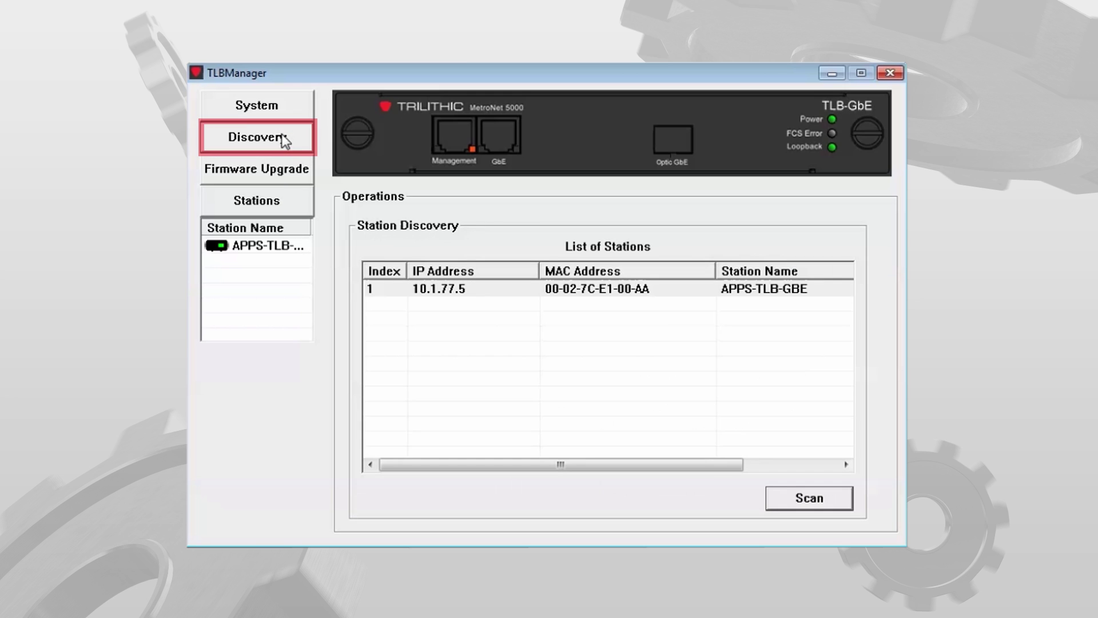
{"action": "left_click", "coordinate": [479, 290]}
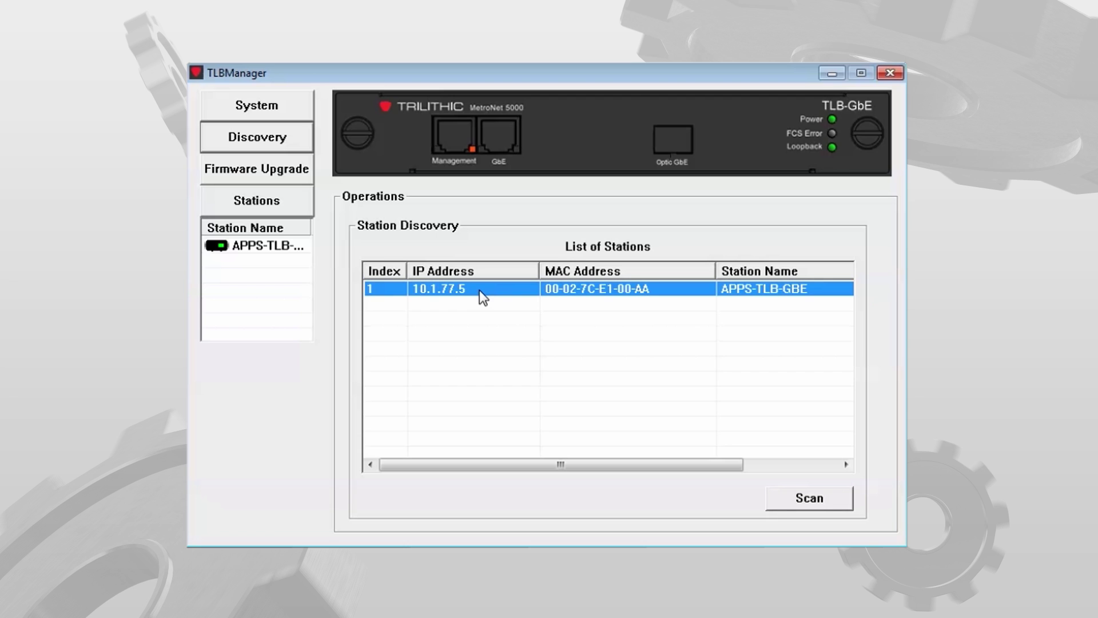
{"action": "left_click", "coordinate": [286, 113]}
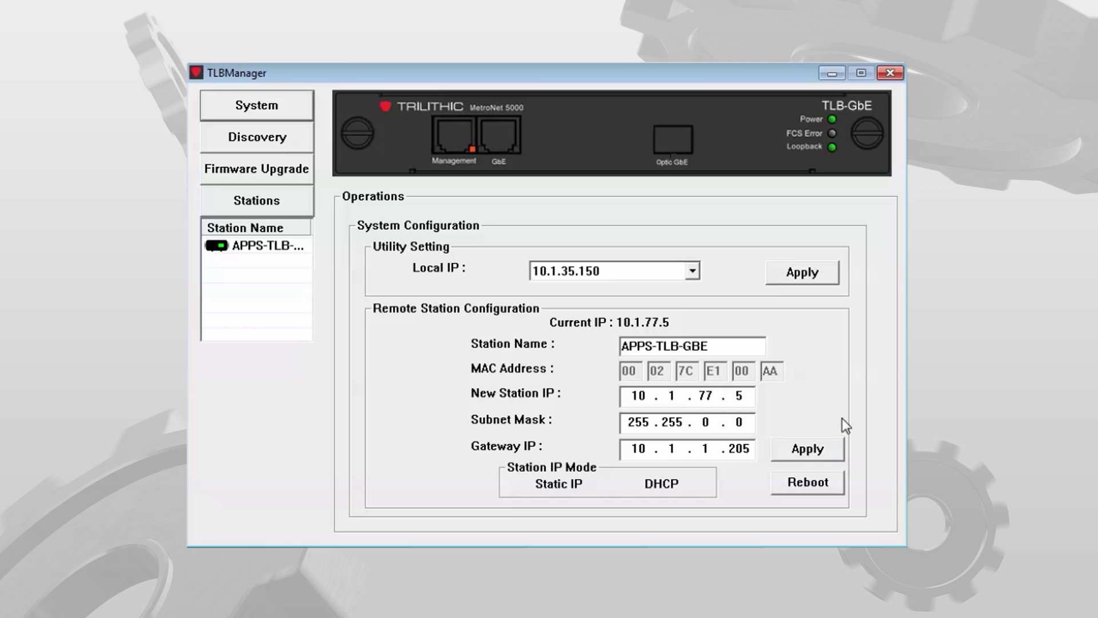
- Show the Firmware Upgrade page for station 10.1.77.5 with firmware tlb.bin
{"action": "left_click", "coordinate": [292, 169]}
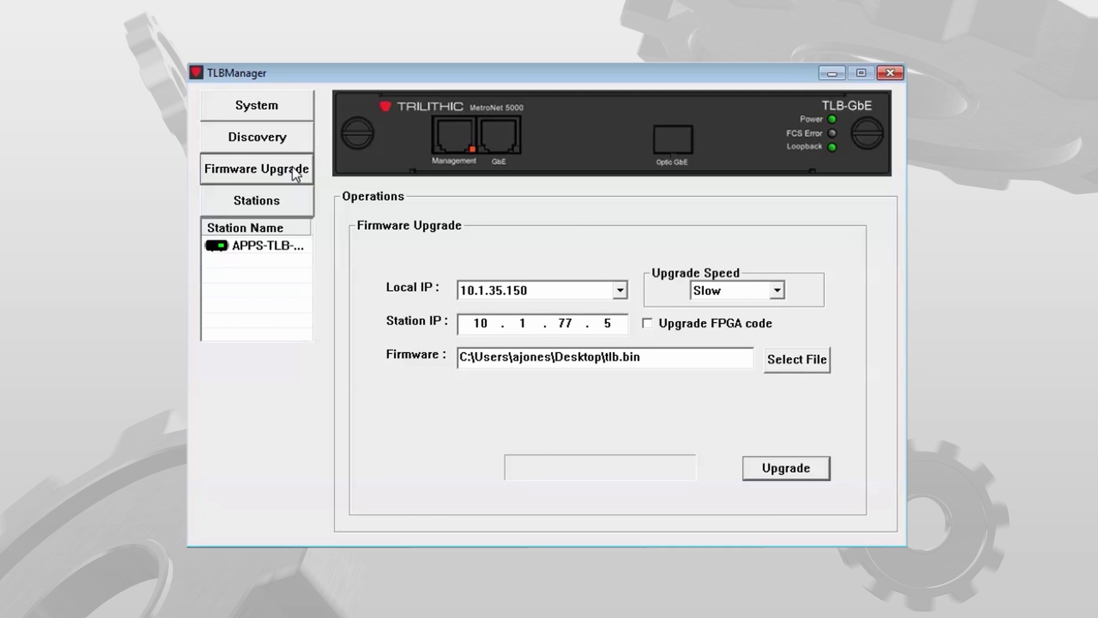
- Show the Stations page with Management Port and Port 1 link configuration for APPS-TLB-GBE
{"action": "left_click", "coordinate": [285, 200]}
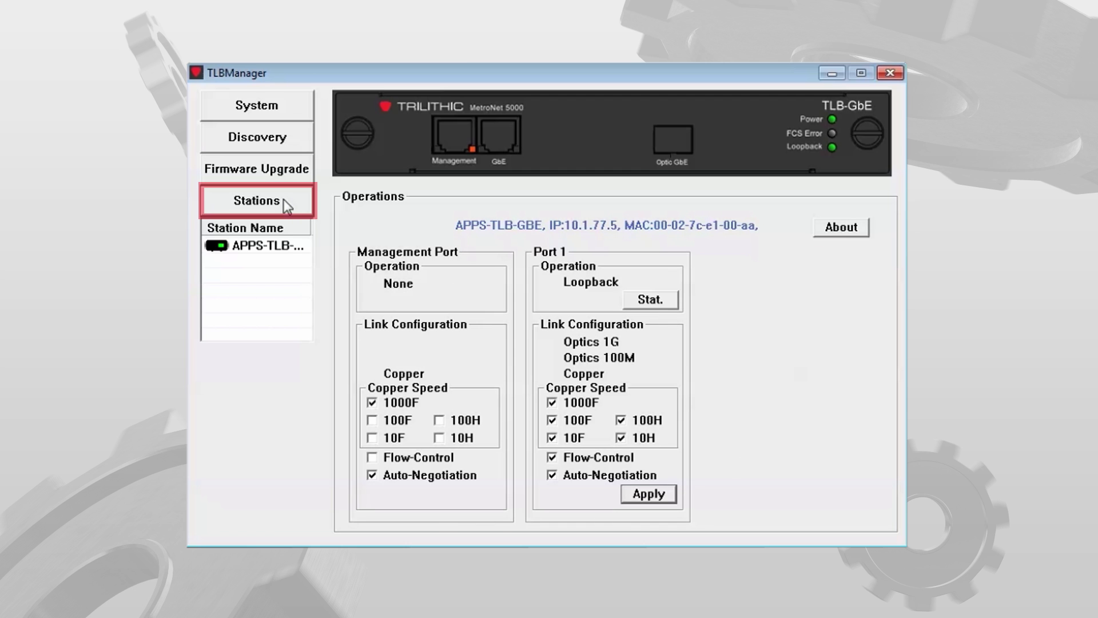